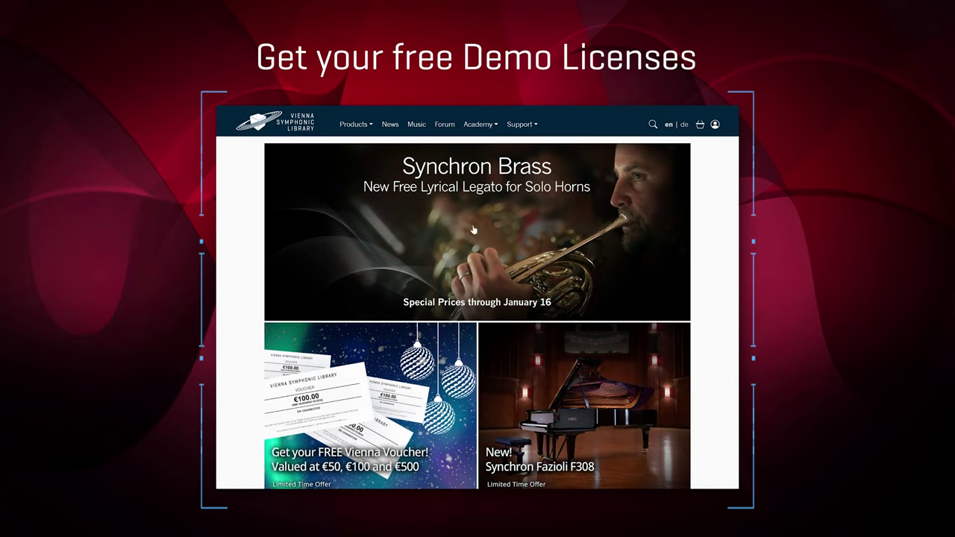
Open the Vienna MIR Pro 3D product page from the Products menu's Software section.
{"action": "mouse_move", "coordinate": [362, 127]}
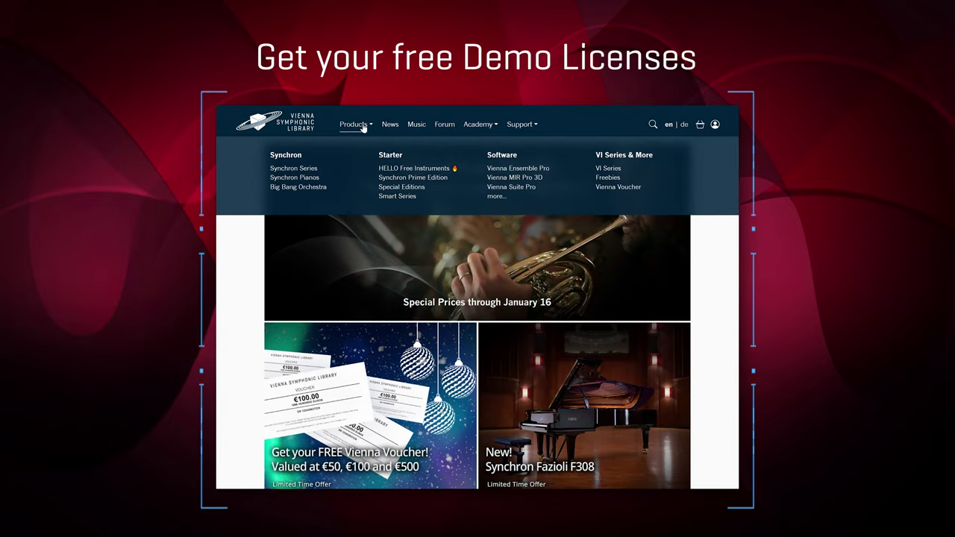
{"action": "left_click", "coordinate": [515, 177]}
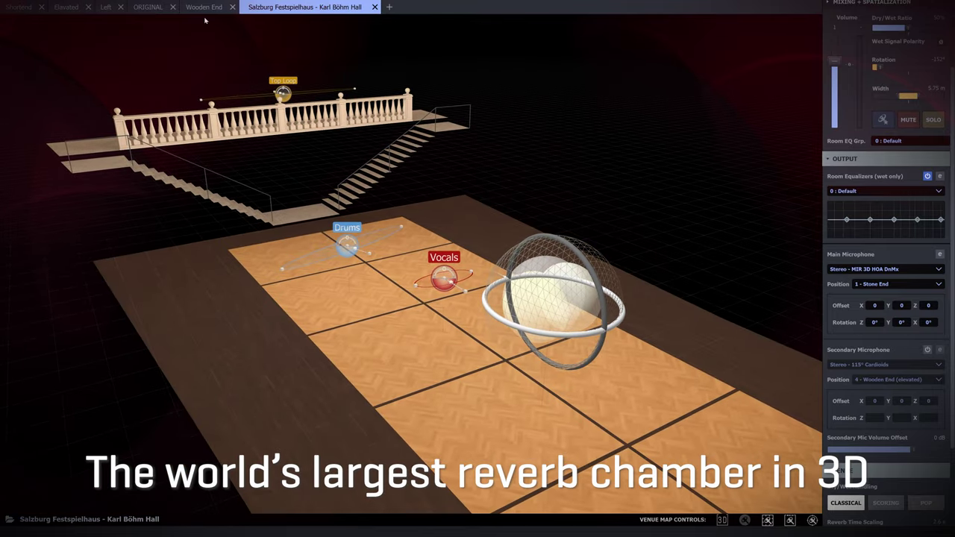
Preview the Wooden End venue, then the Elevated venue.
{"action": "left_click", "coordinate": [202, 8]}
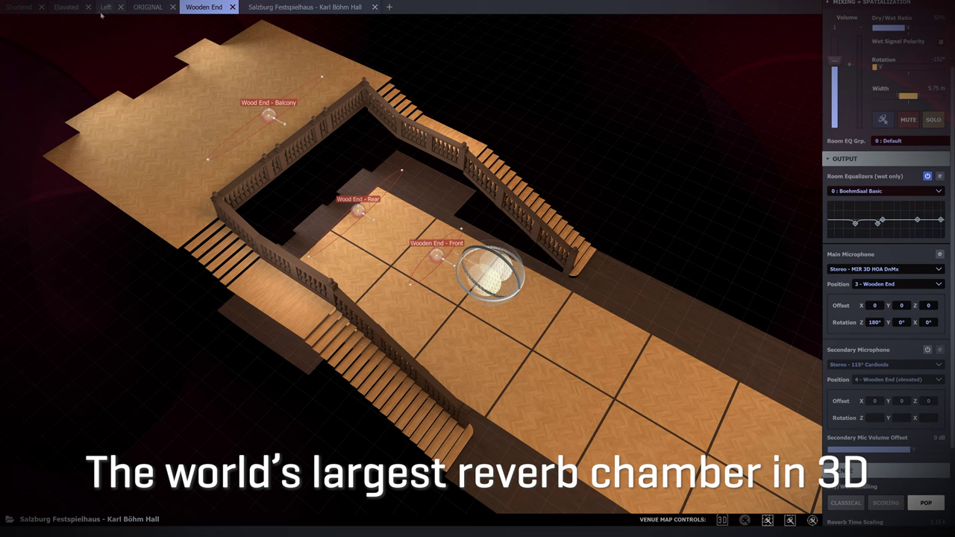
{"action": "left_click", "coordinate": [66, 8]}
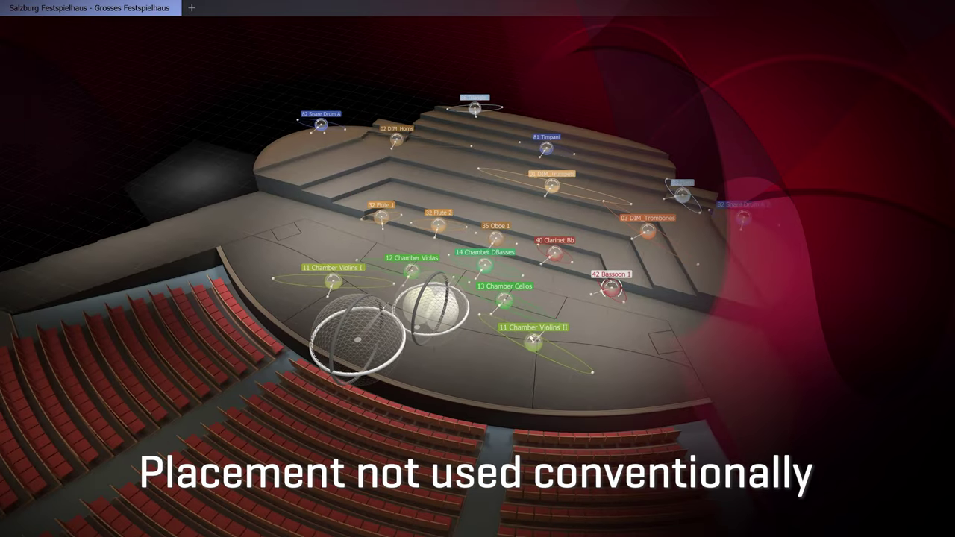
Zoom into the Grosses Festspielhaus stage.
{"action": "scroll", "coordinate": [556, 320], "scroll_direction": "up", "scroll_amount": 5}
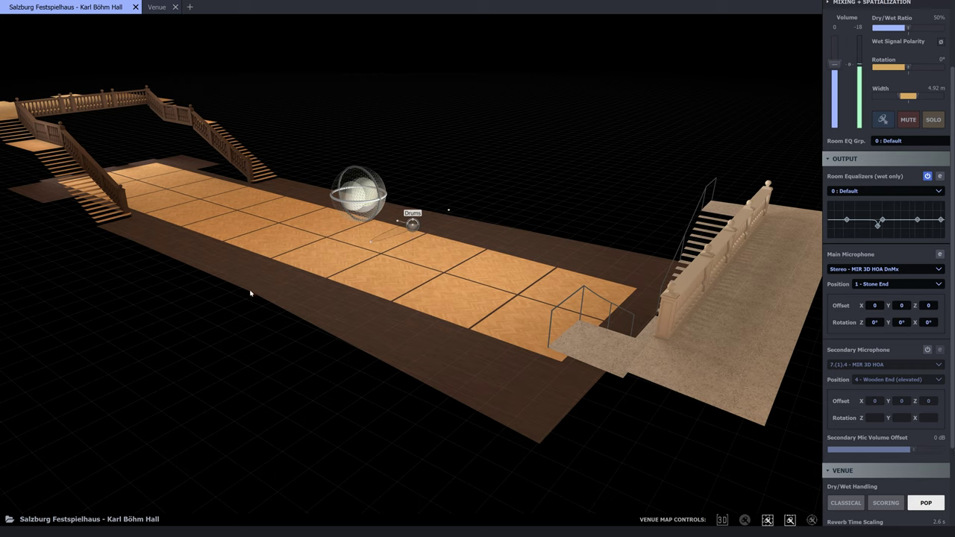
Orbit Karl Böhm Hall to look down the stage, then lower Reverb Time Scaling below 2.6 s.
{"action": "left_click_drag", "start_coordinate": [249, 289], "coordinate": [809, 332]}
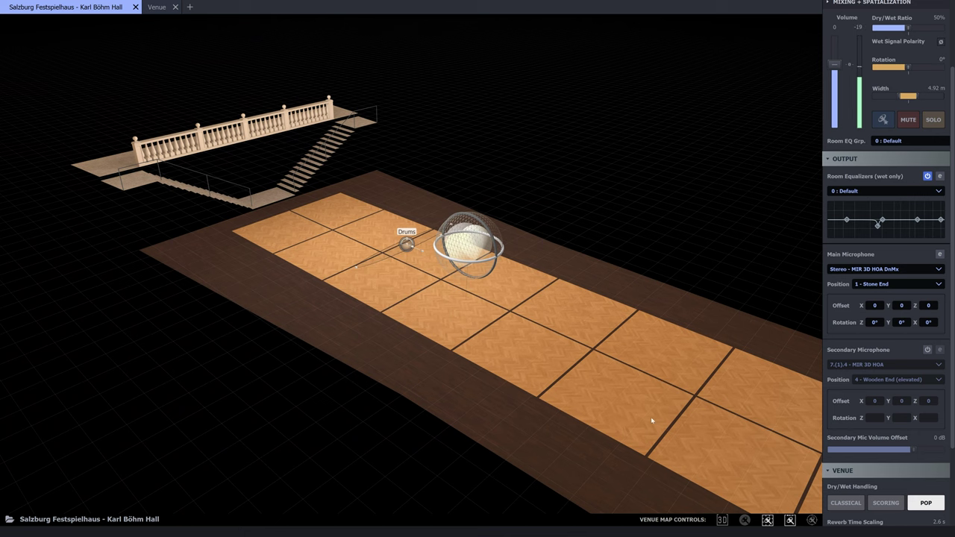
{"action": "left_click_drag", "start_coordinate": [678, 318], "coordinate": [233, 320]}
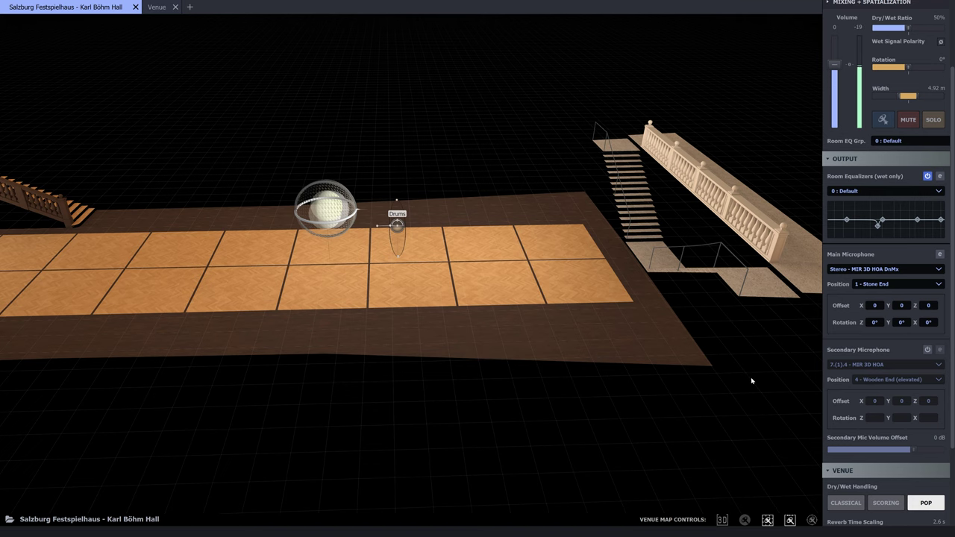
{"action": "left_click_drag", "start_coordinate": [752, 381], "coordinate": [556, 375]}
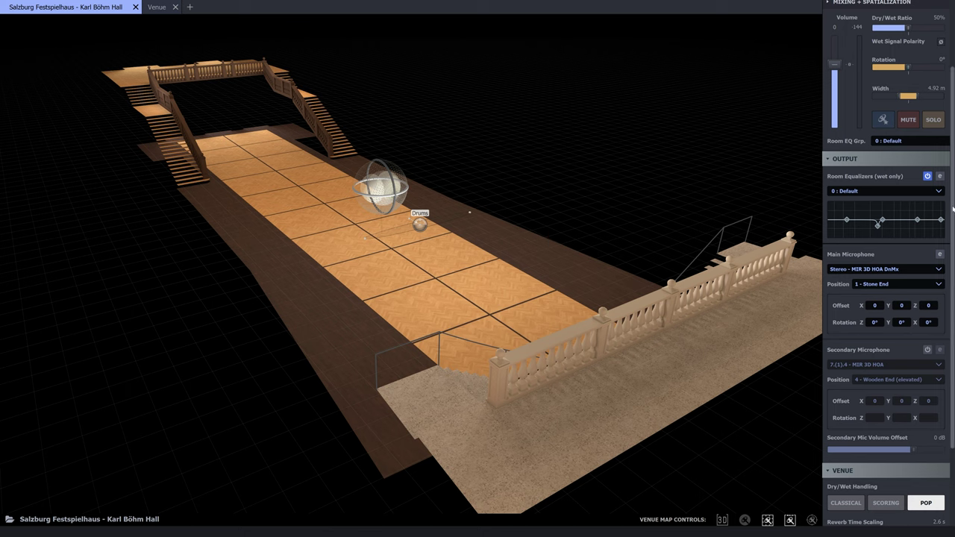
{"action": "scroll", "coordinate": [944, 415], "scroll_direction": "down", "scroll_amount": 3}
{"action": "scroll", "coordinate": [942, 415], "scroll_direction": "down", "scroll_amount": 5}
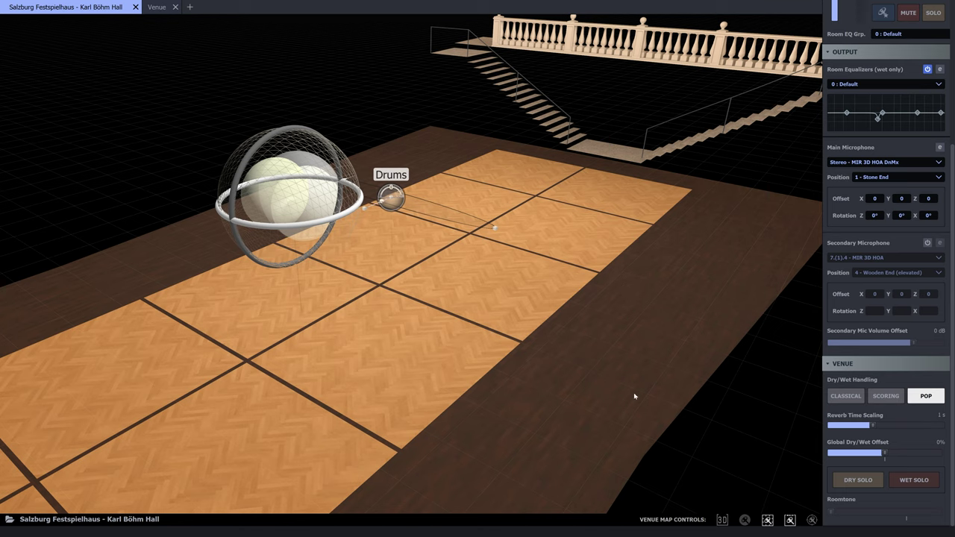
Keep the Drums source on the 99c Cardioid profile and rotate it to 180°.
{"action": "scroll", "coordinate": [888, 298], "scroll_direction": "up", "scroll_amount": 5}
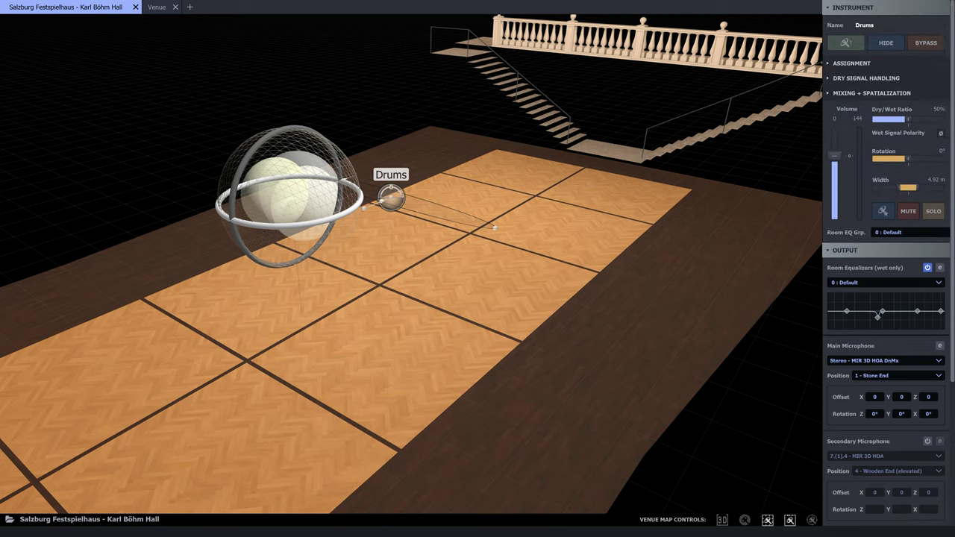
{"action": "left_click", "coordinate": [828, 64]}
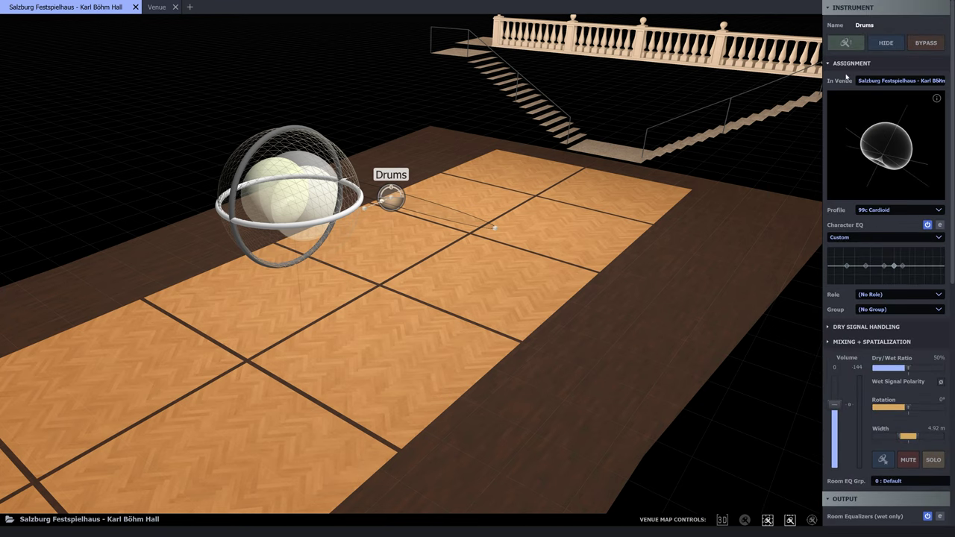
{"action": "left_click", "coordinate": [902, 212]}
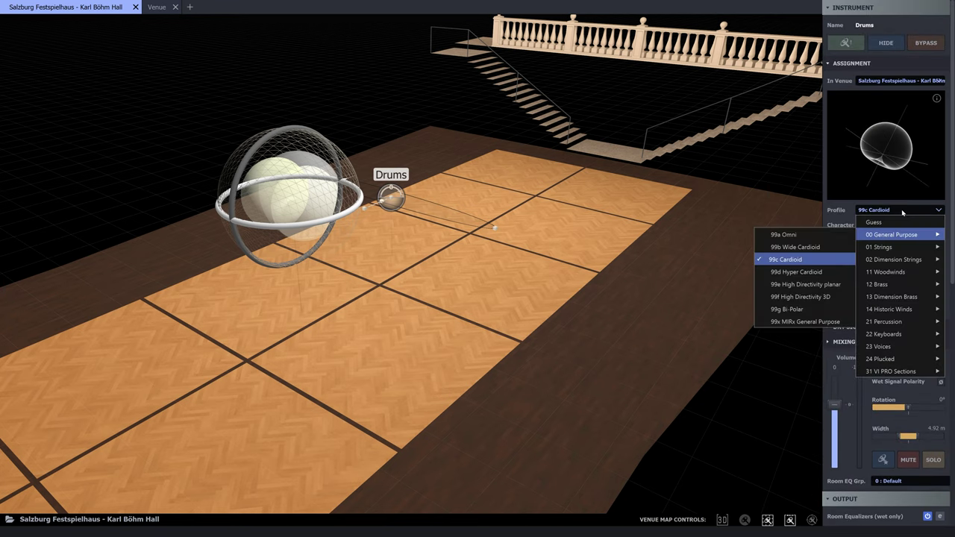
{"action": "left_click", "coordinate": [796, 261]}
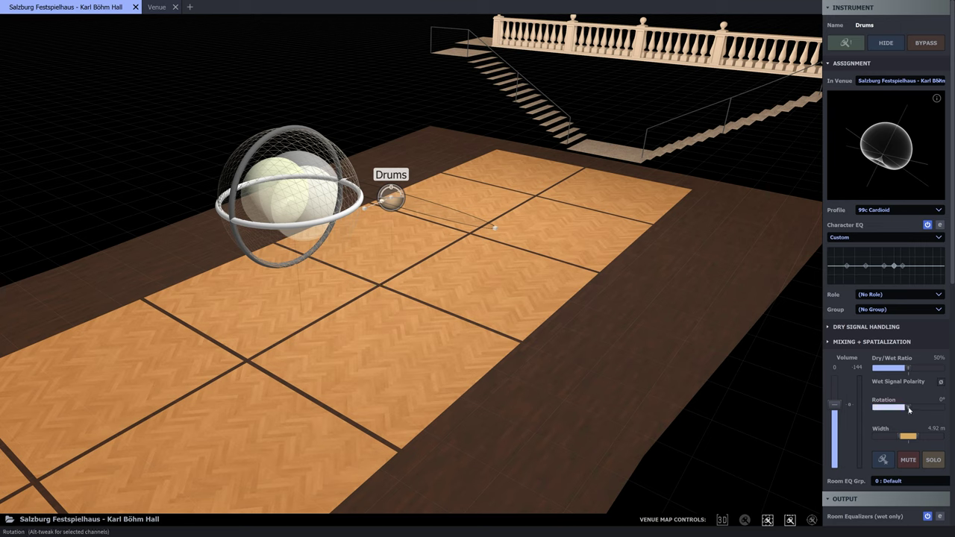
{"action": "left_click_drag", "start_coordinate": [909, 409], "coordinate": [940, 408]}
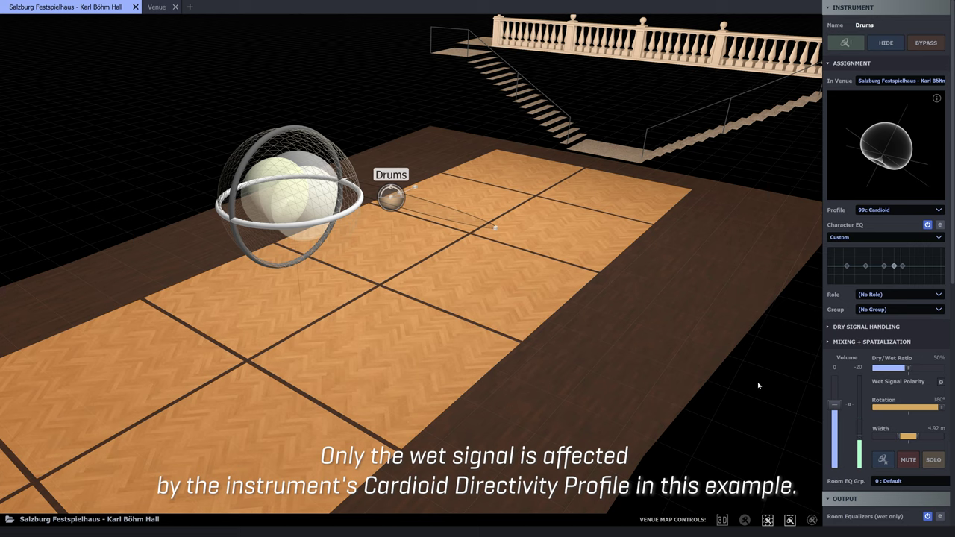
{"action": "double_click", "coordinate": [933, 400]}
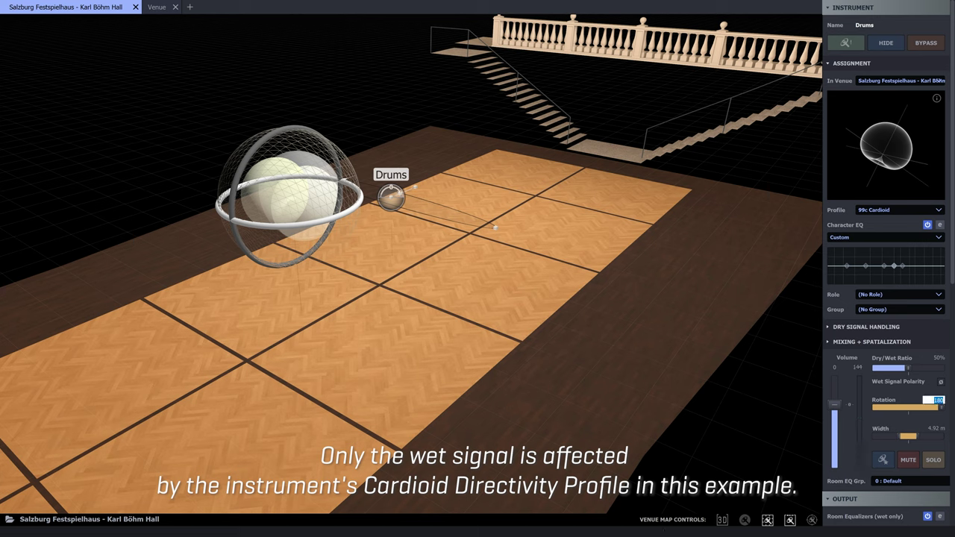
{"action": "scroll", "coordinate": [888, 298], "scroll_direction": "down", "scroll_amount": 10}
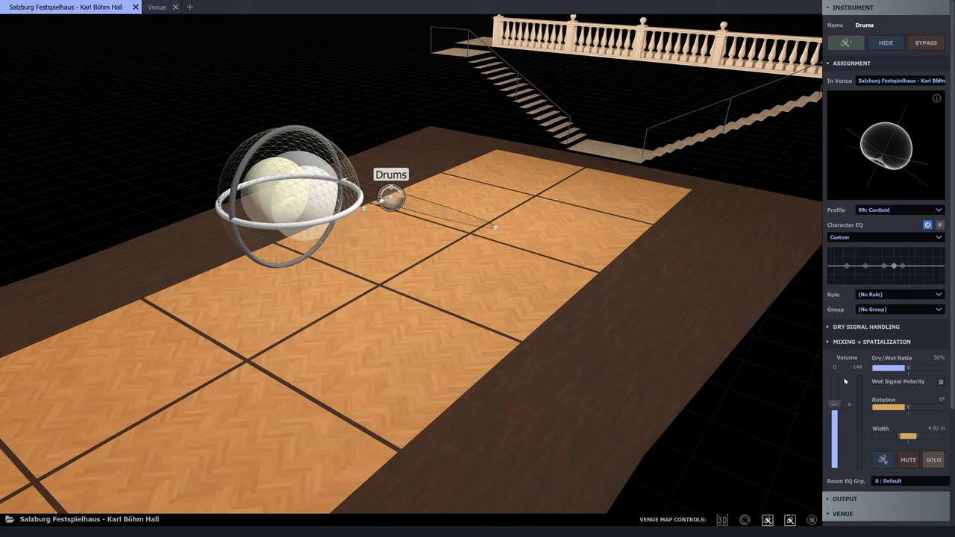
Enable Distance-Dependent Volume Scaling, keep Pop handling, and lower the Drums dry/wet ratio to 24.7%.
{"action": "left_click", "coordinate": [922, 513]}
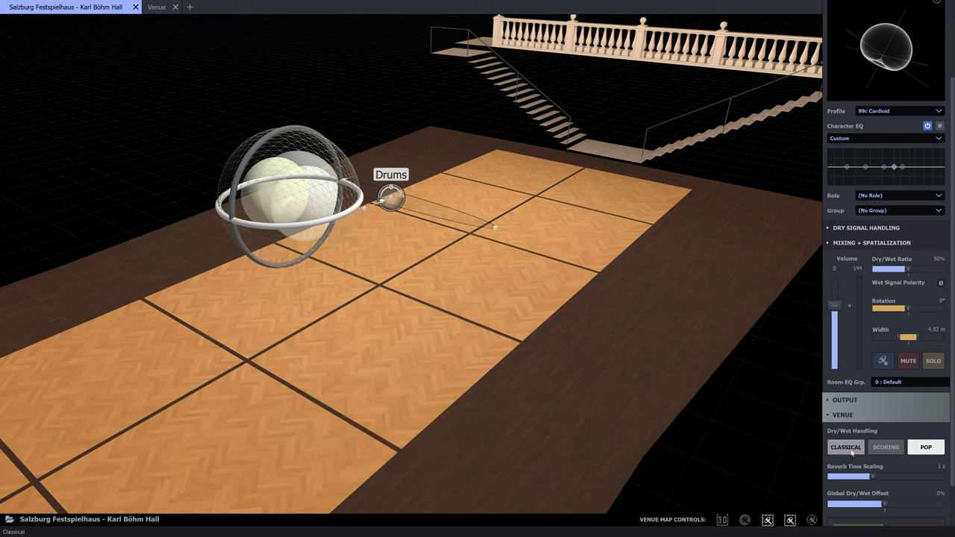
{"action": "left_click", "coordinate": [888, 448]}
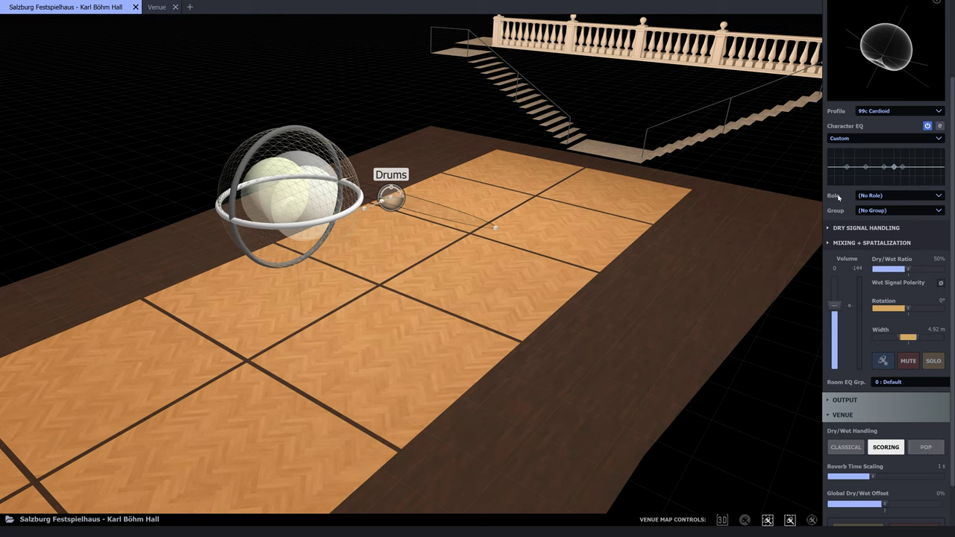
{"action": "left_click", "coordinate": [829, 231]}
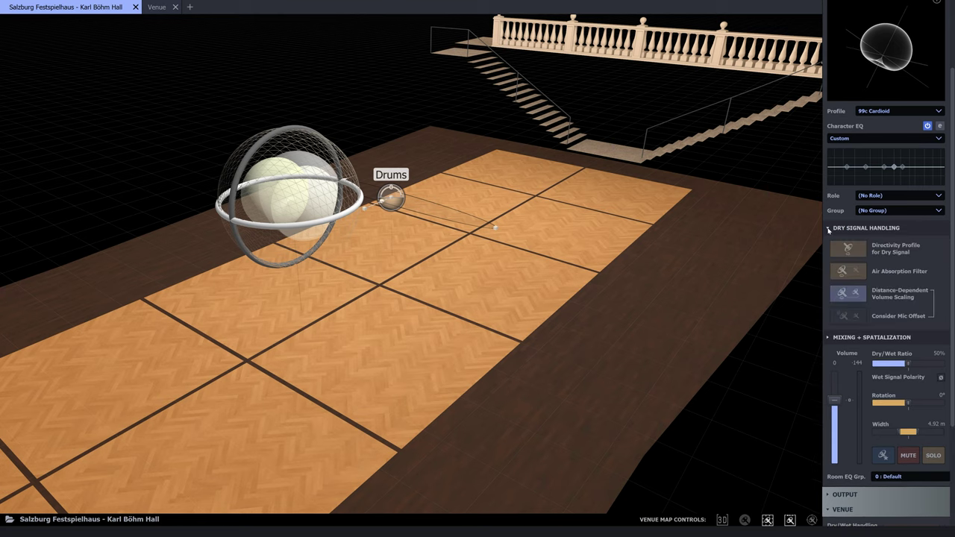
{"action": "left_click", "coordinate": [860, 299]}
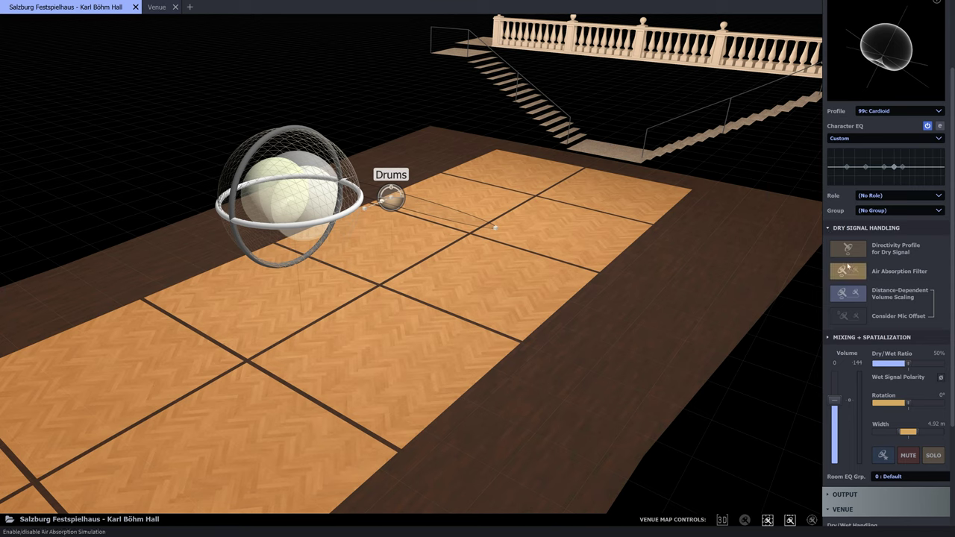
{"action": "left_click", "coordinate": [831, 230]}
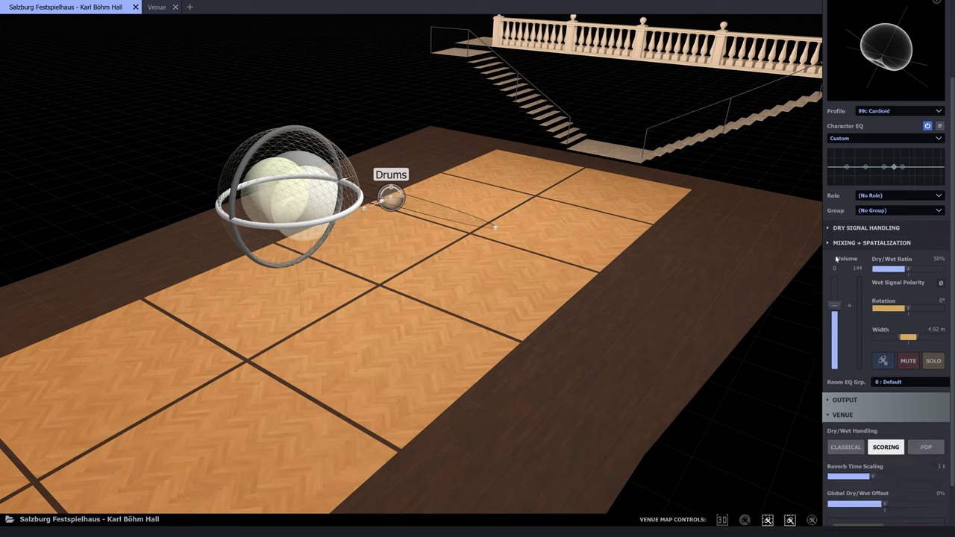
{"action": "left_click", "coordinate": [927, 449]}
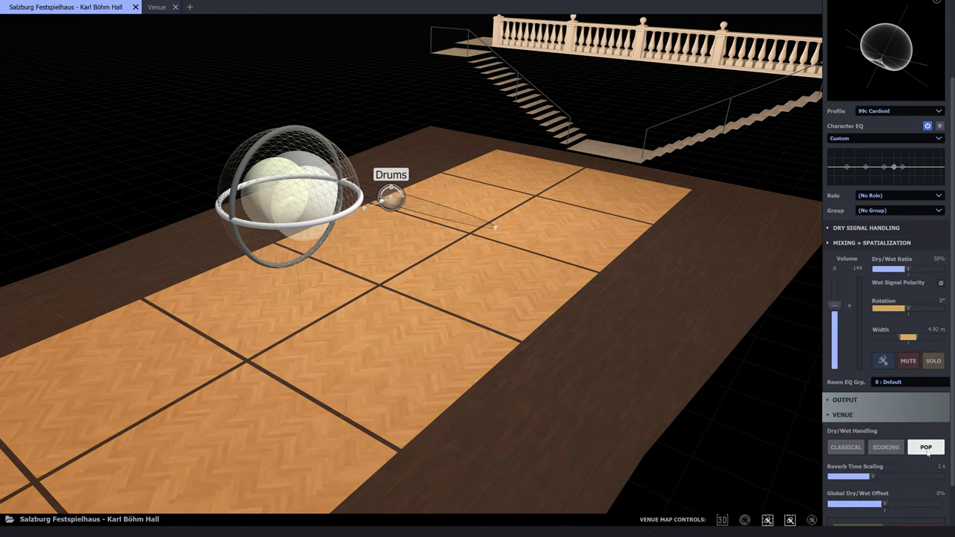
{"action": "scroll", "coordinate": [391, 197], "scroll_direction": "up", "scroll_amount": 5}
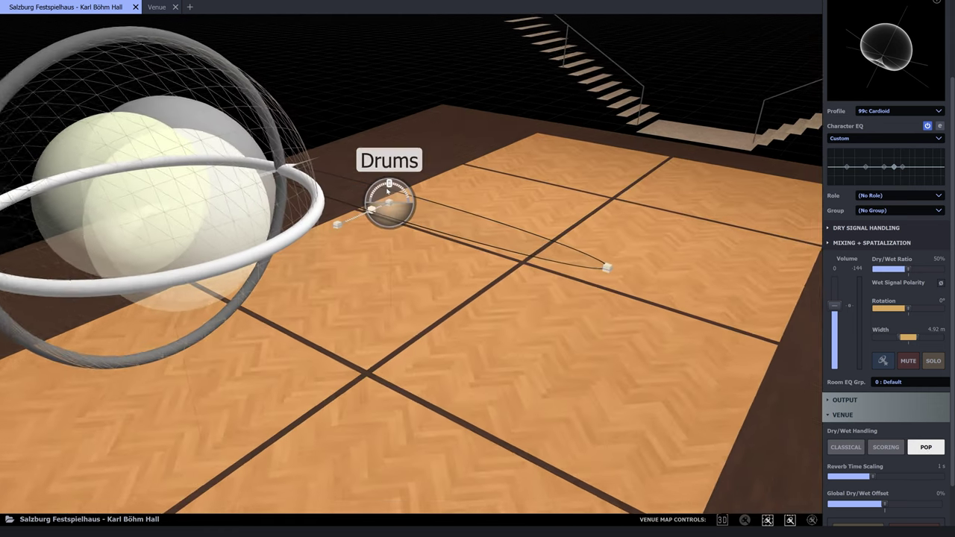
{"action": "mouse_move", "coordinate": [389, 183]}
{"action": "left_mouse_down"}
{"action": "mouse_move", "coordinate": [402, 187]}
{"action": "mouse_move", "coordinate": [377, 189]}
{"action": "left_mouse_up"}
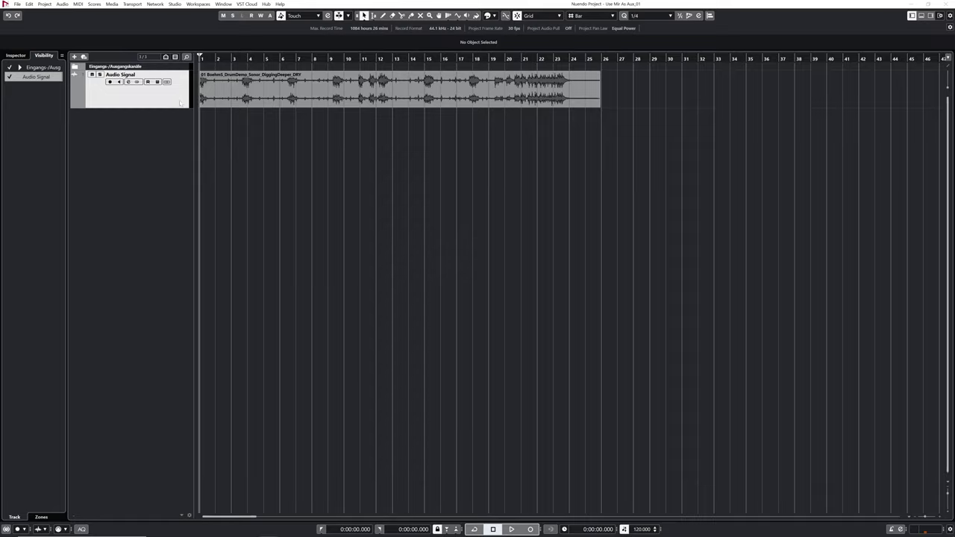
Add an effect track 'MIR Pro as Send FX' hosting Vienna MIR Pro with Wet Solo on.
{"action": "right_click", "coordinate": [224, 100]}
{"action": "mouse_move", "coordinate": [256, 112]}
{"action": "left_click", "coordinate": [567, 176]}
{"action": "left_click", "coordinate": [826, 396]}
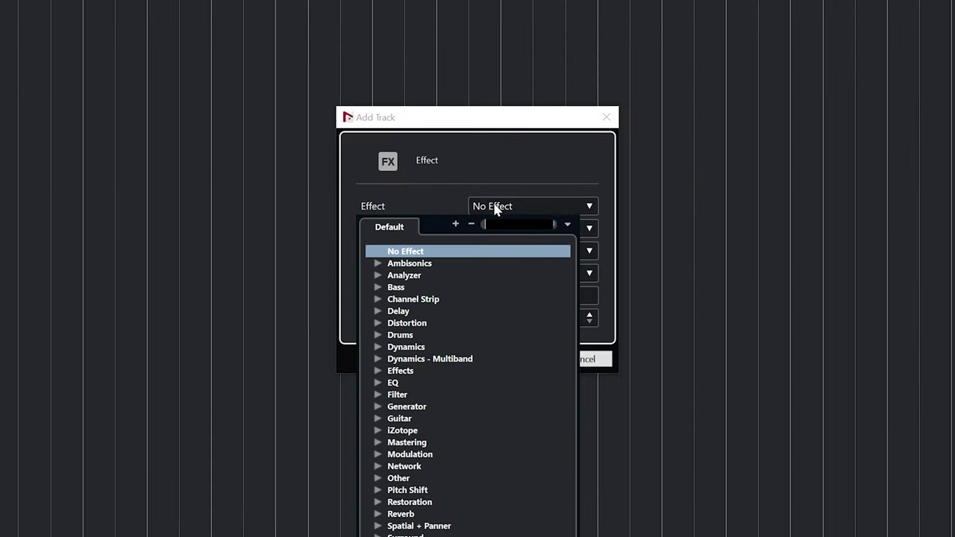
{"action": "type", "text": "mir"}
{"action": "key", "text": "Return"}
{"action": "type", "text": "MIR Pro as Send FX"}
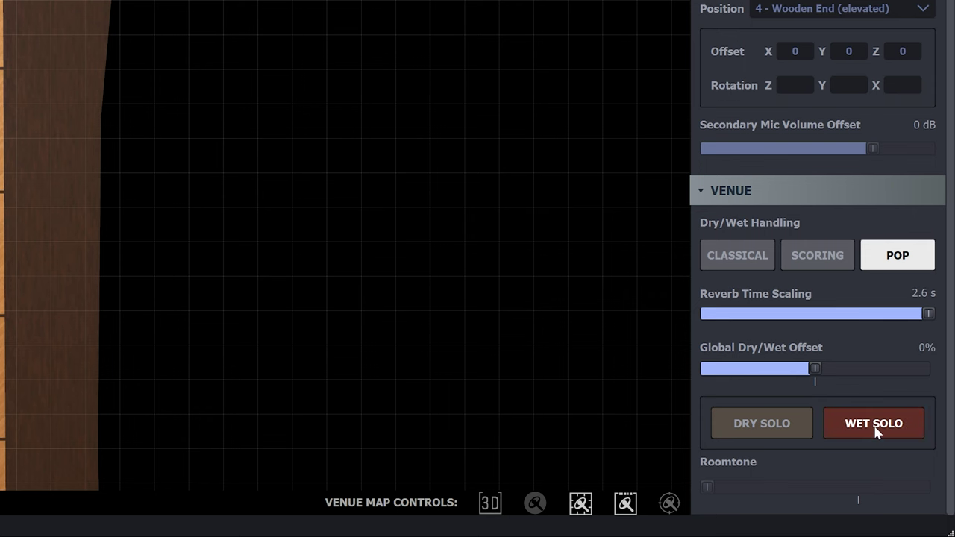
{"action": "left_click", "coordinate": [877, 431]}
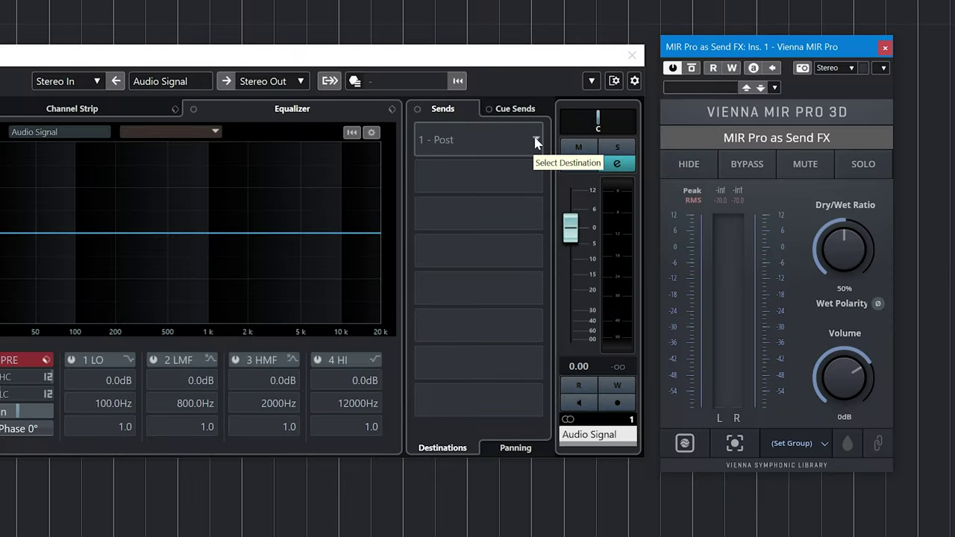
Route the send to 'MIR Pro as Send FX' and move the Drums toward the stage's far end.
{"action": "left_click", "coordinate": [535, 139]}
{"action": "left_click", "coordinate": [487, 191]}
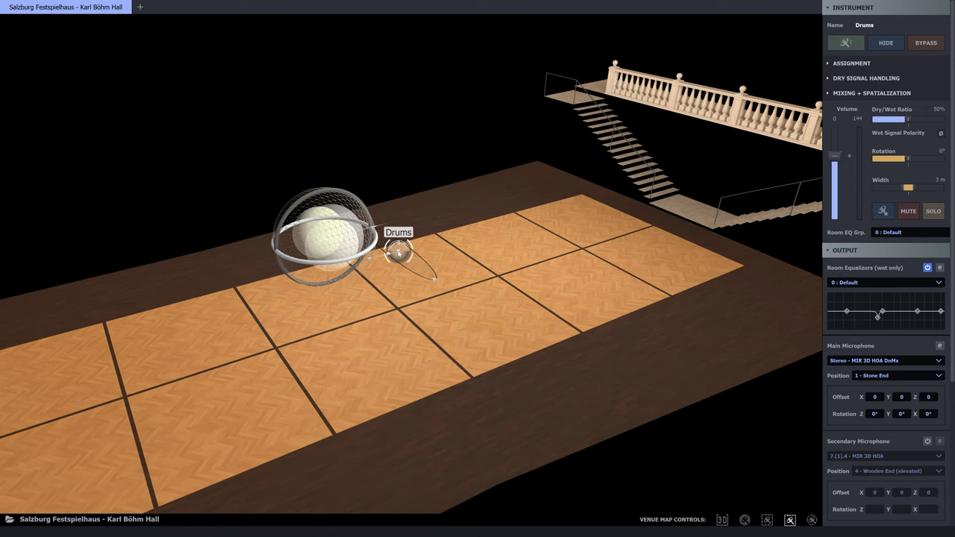
{"action": "left_click_drag", "start_coordinate": [398, 253], "coordinate": [491, 227]}
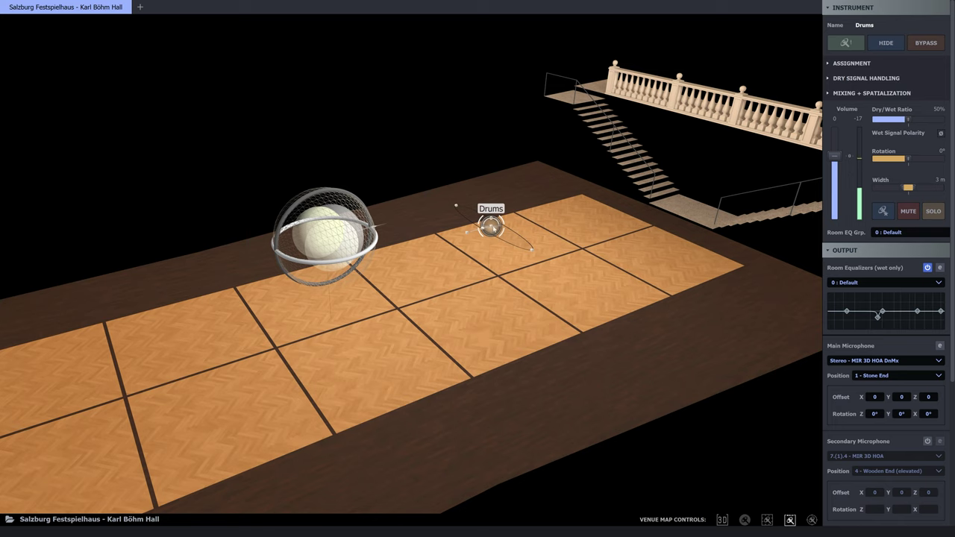
{"action": "left_click_drag", "start_coordinate": [491, 226], "coordinate": [575, 203]}
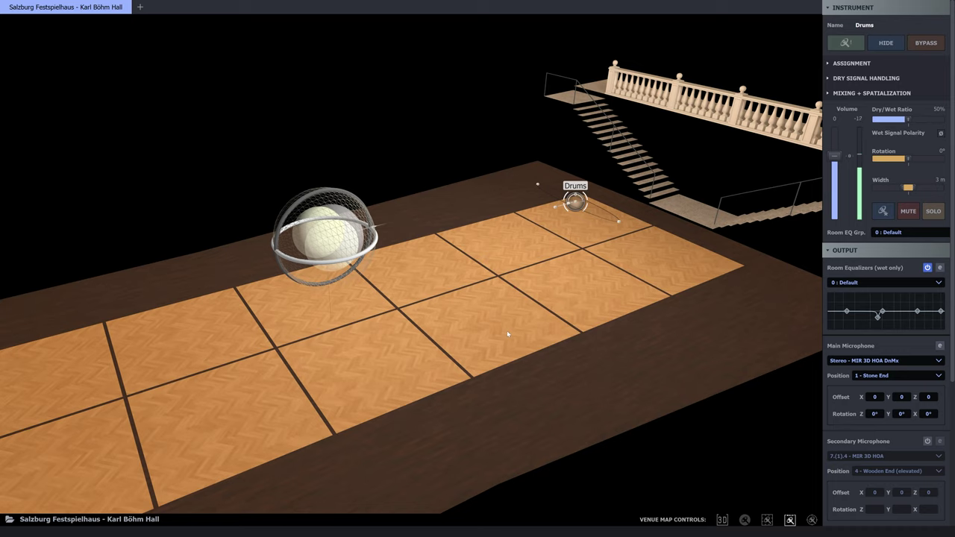
Set the Drums source width to 9 m.
{"action": "double_click", "coordinate": [934, 180]}
{"action": "type", "text": "9"}
{"action": "key", "text": "Return"}
{"action": "scroll", "coordinate": [937, 110], "scroll_direction": "up", "scroll_amount": 3}
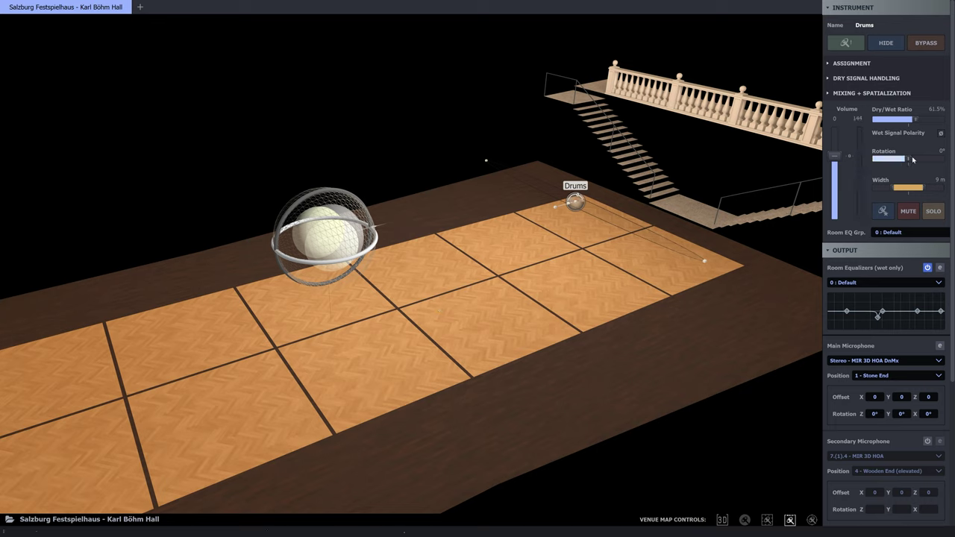
Rotate the Drums to 180°, try 0° in the field, then undo back to 180°.
{"action": "left_click_drag", "start_coordinate": [909, 159], "coordinate": [939, 159]}
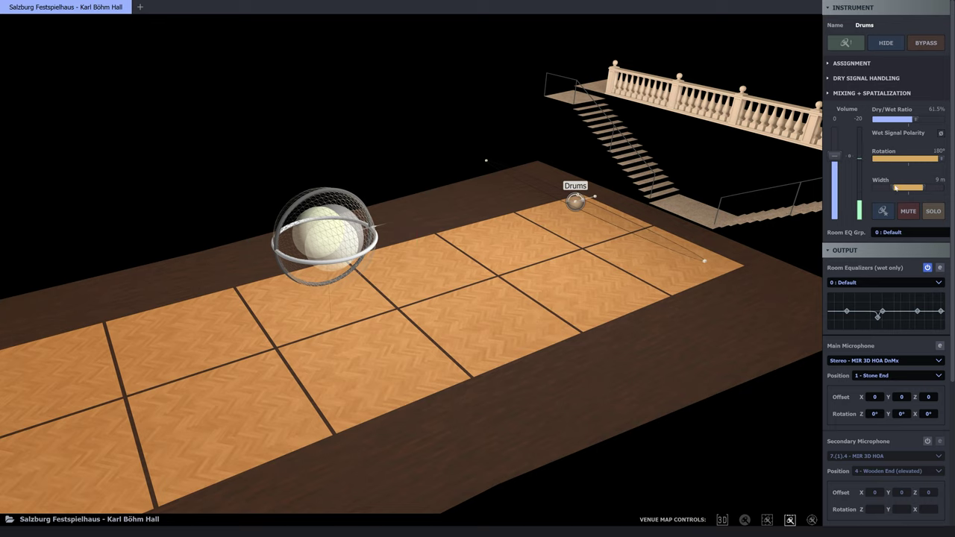
{"action": "double_click", "coordinate": [937, 152]}
{"action": "type", "text": "0"}
{"action": "key", "text": "Return"}
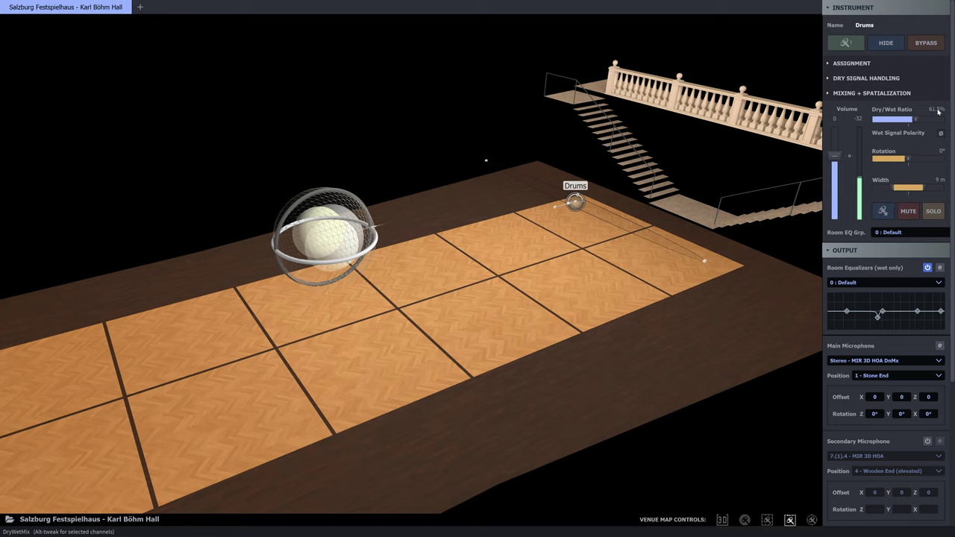
{"action": "key", "text": "ctrl+z"}
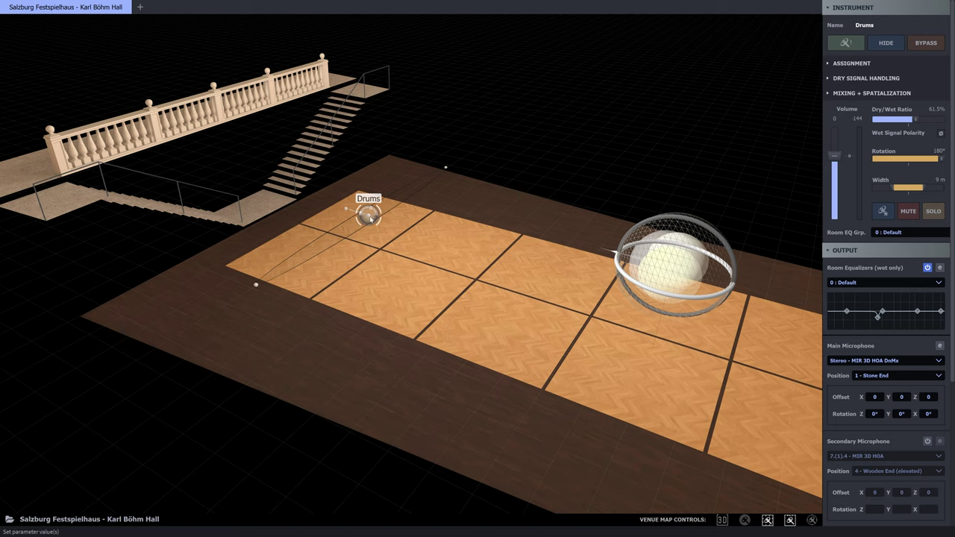
Place the Drums beside the microphone, narrow its width to 3 m, and reset rotation to 0°.
{"action": "left_click_drag", "start_coordinate": [371, 221], "coordinate": [472, 245]}
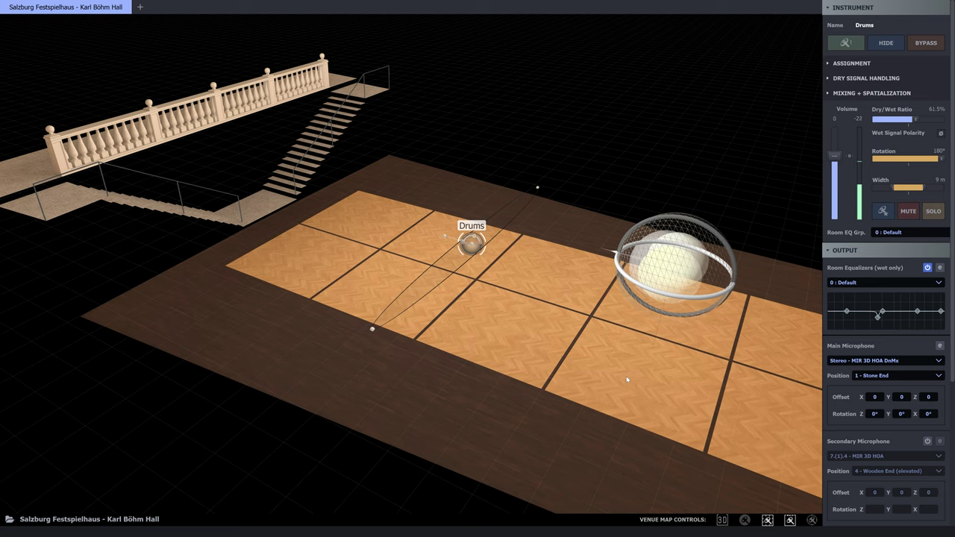
{"action": "left_click_drag", "start_coordinate": [472, 245], "coordinate": [588, 279]}
{"action": "scroll", "coordinate": [940, 181], "scroll_direction": "down", "scroll_amount": 5}
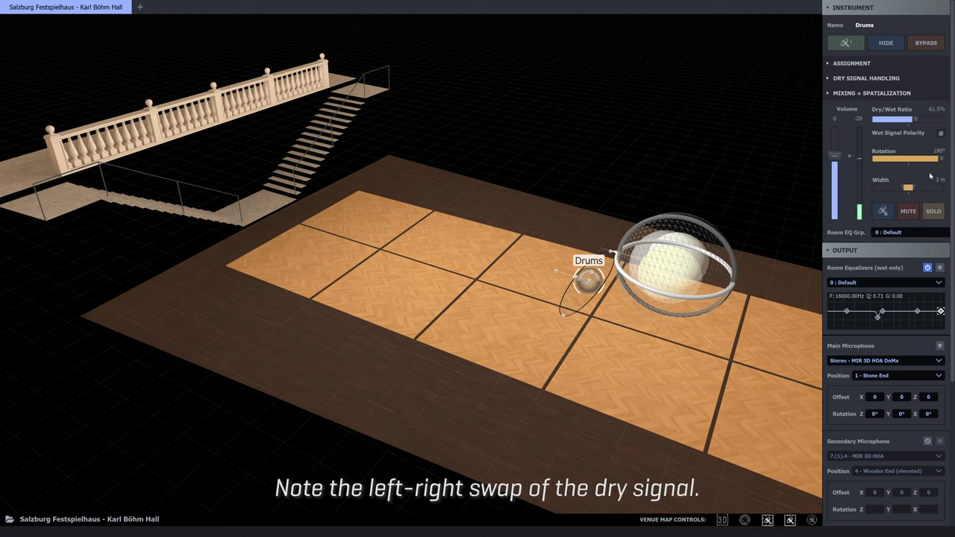
{"action": "double_click", "coordinate": [941, 152]}
{"action": "type", "text": "0"}
{"action": "key", "text": "Return"}
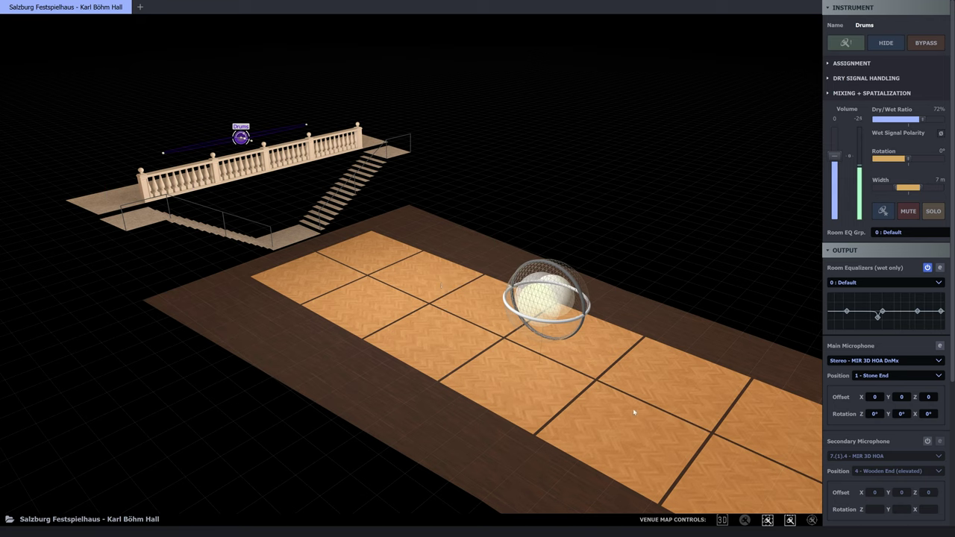
Switch the main microphone position to 2 - Stone End (elevated).
{"action": "left_click", "coordinate": [874, 377]}
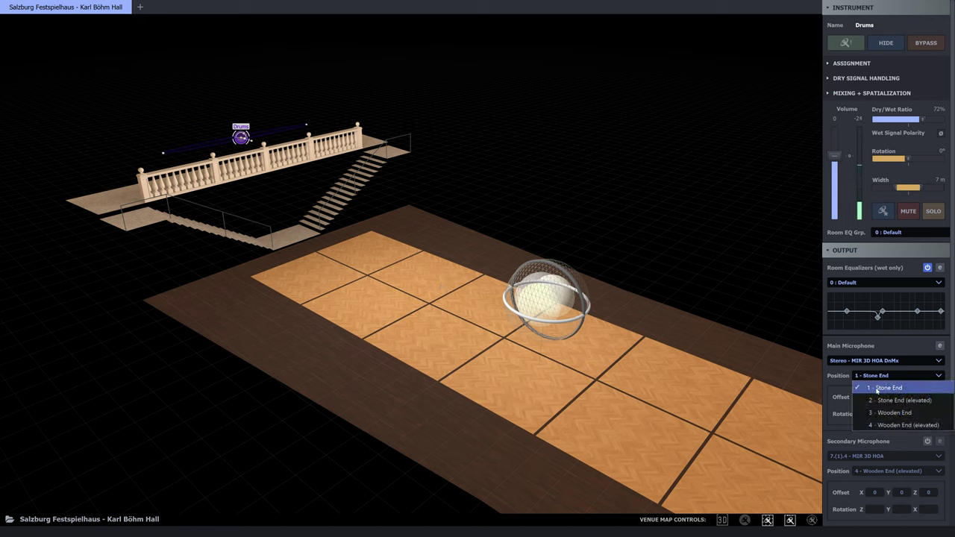
{"action": "left_click", "coordinate": [885, 401]}
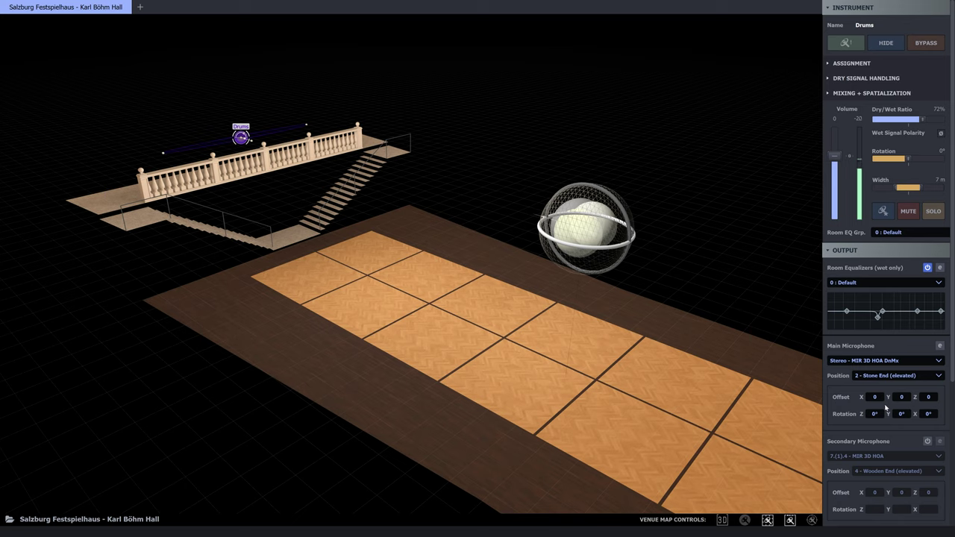
Drag the Drums from the balcony onto the stage floor and set its width to 3 m.
{"action": "left_click_drag", "start_coordinate": [241, 139], "coordinate": [511, 226]}
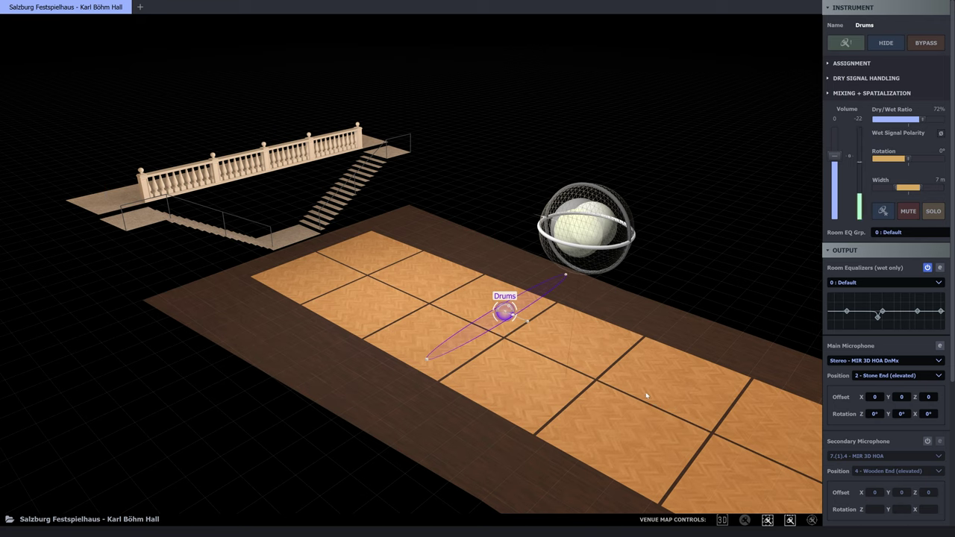
{"action": "double_click", "coordinate": [937, 179]}
{"action": "type", "text": "3"}
{"action": "key", "text": "Return"}
{"action": "scroll", "coordinate": [929, 116], "scroll_direction": "down", "scroll_amount": 4}
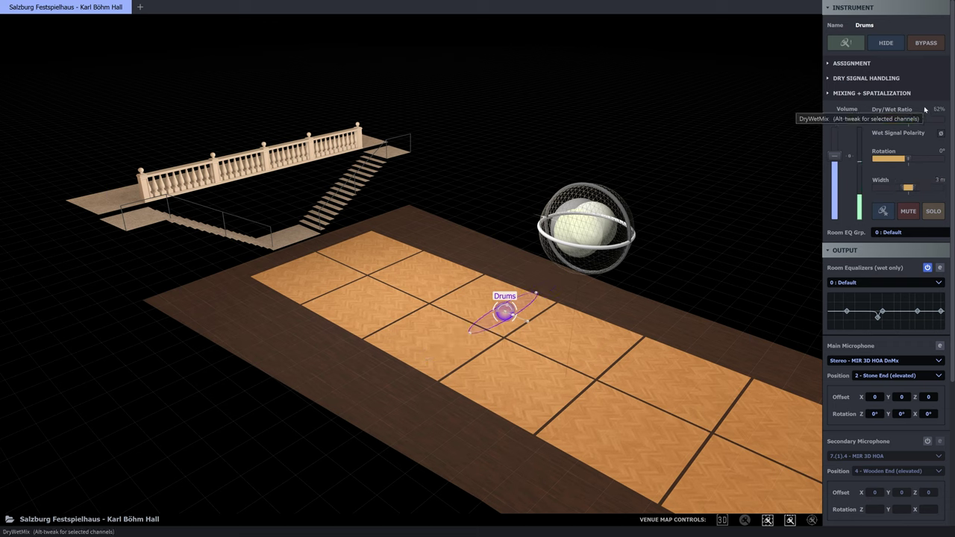
{"action": "scroll", "coordinate": [927, 108], "scroll_direction": "up", "scroll_amount": 2}
Deselect the Drums and tilt the main microphone to an X rotation of -55°.
{"action": "left_click", "coordinate": [741, 443]}
{"action": "left_click", "coordinate": [928, 413]}
{"action": "type", "text": "-55"}
{"action": "key", "text": "Return"}
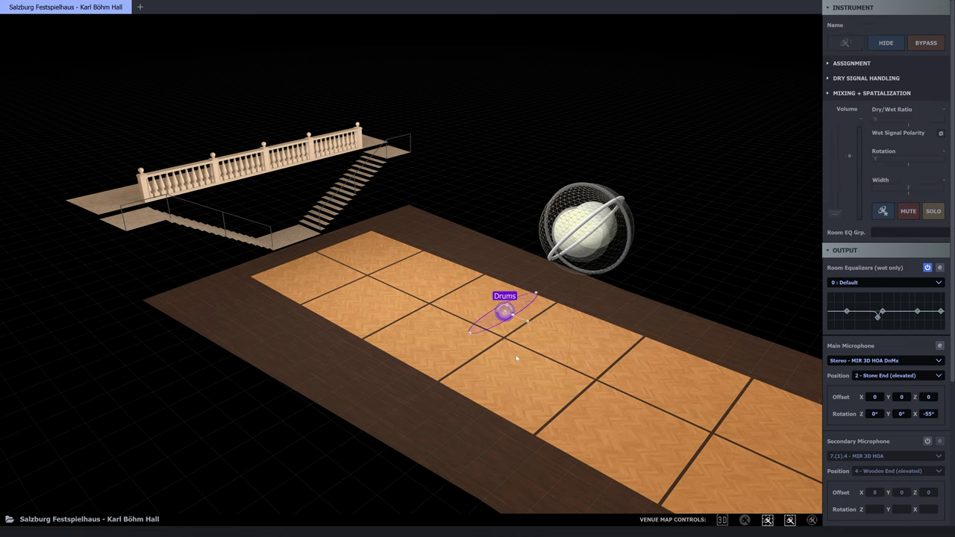
{"action": "left_click_drag", "start_coordinate": [497, 354], "coordinate": [527, 349]}
{"action": "scroll", "coordinate": [526, 348], "scroll_direction": "up", "scroll_amount": 5}
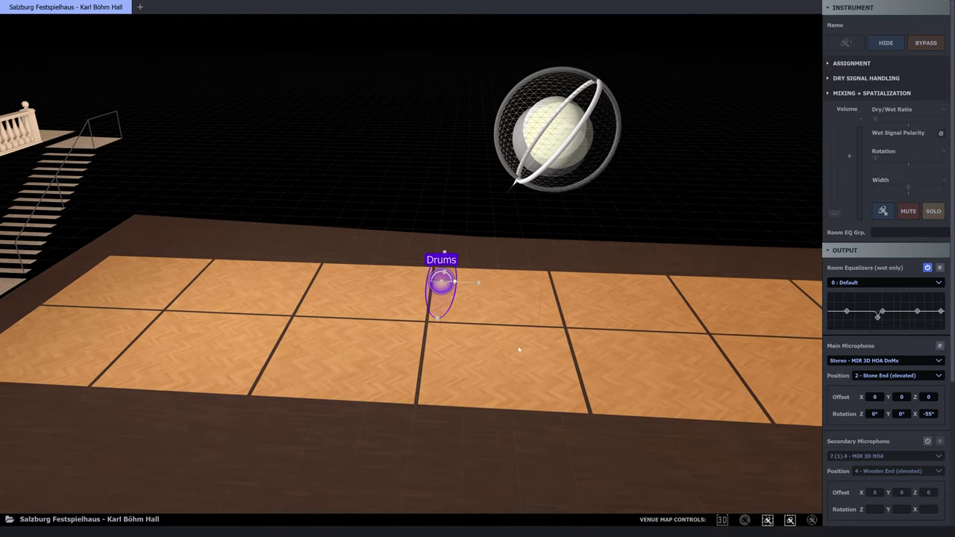
Try a 40° X rotation on the main microphone, then return it to -55°.
{"action": "left_click", "coordinate": [929, 415]}
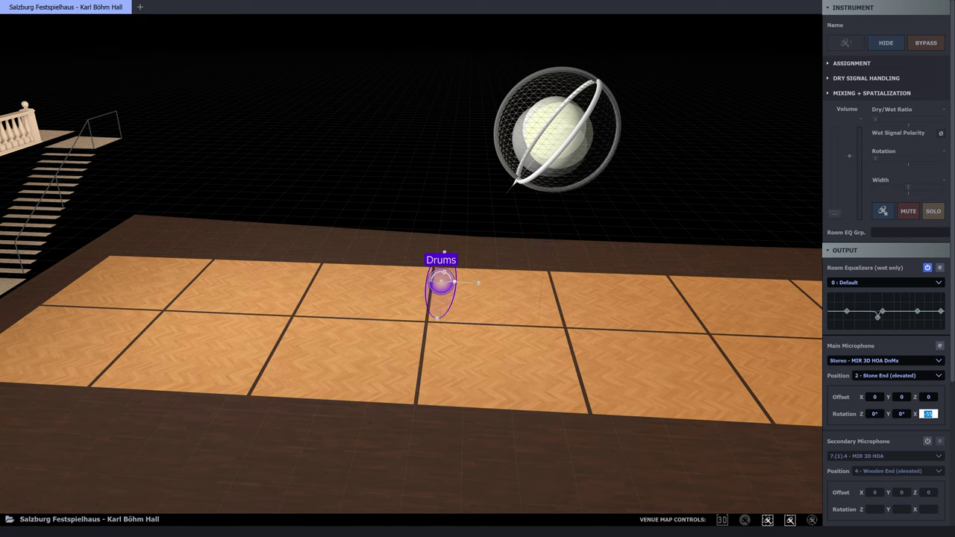
{"action": "type", "text": "40"}
{"action": "key", "text": "Return"}
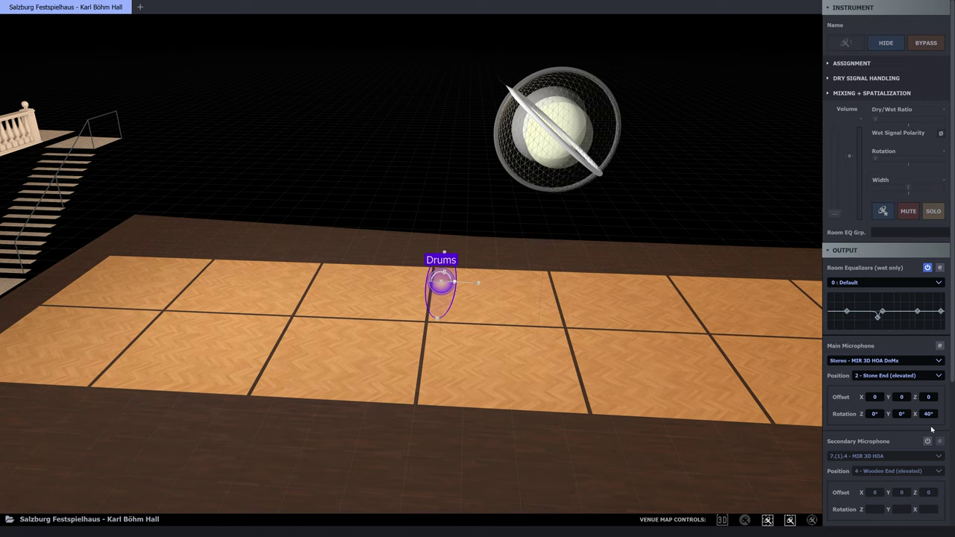
{"action": "left_click", "coordinate": [928, 414]}
{"action": "type", "text": "-55"}
{"action": "key", "text": "Return"}
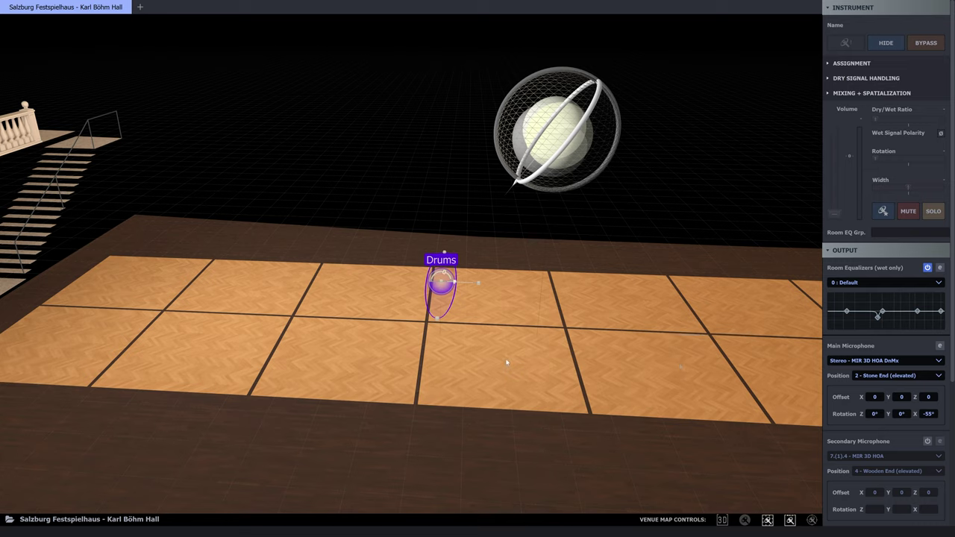
Enable Auto-Aim At Main Mic for the Drums and shift it left to X -0.4, Y -0.3.
{"action": "left_click", "coordinate": [442, 284]}
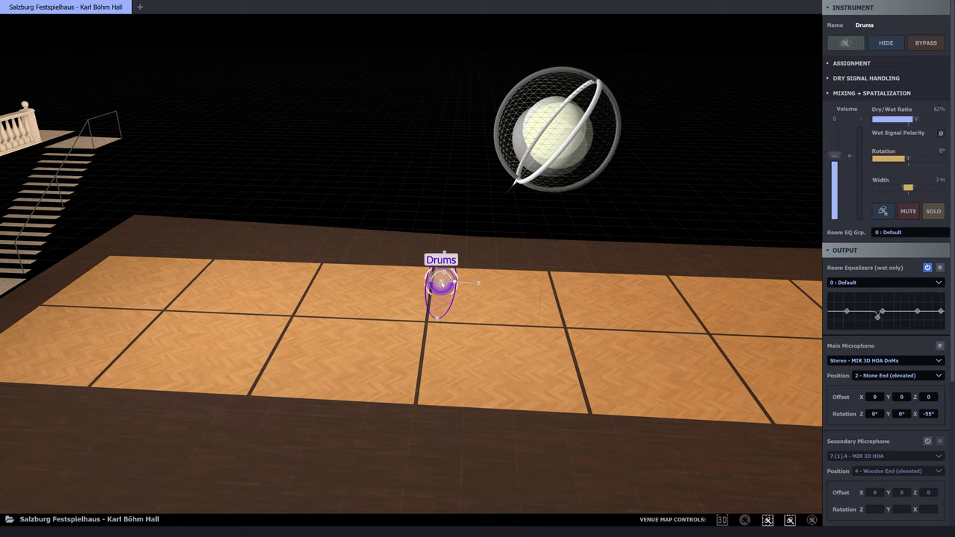
{"action": "left_click", "coordinate": [829, 95]}
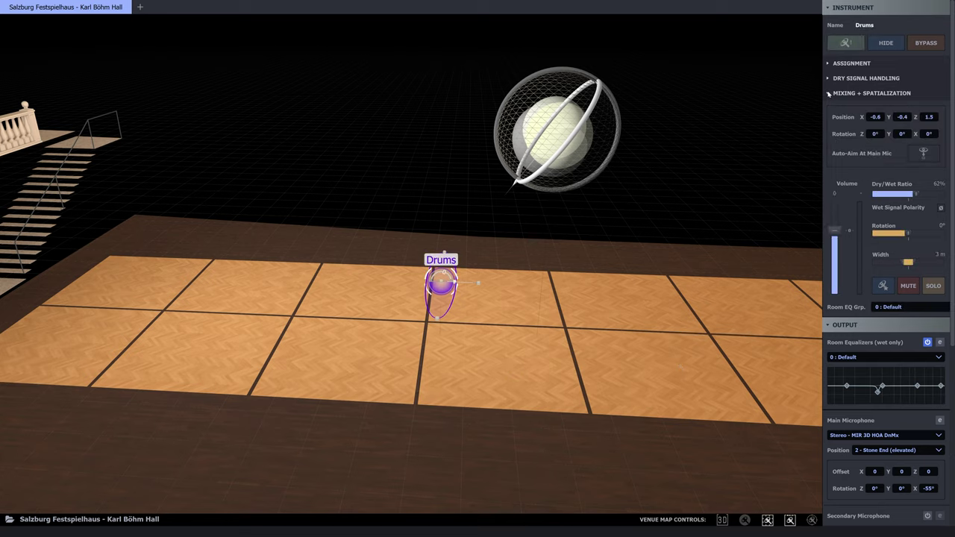
{"action": "left_click", "coordinate": [925, 154]}
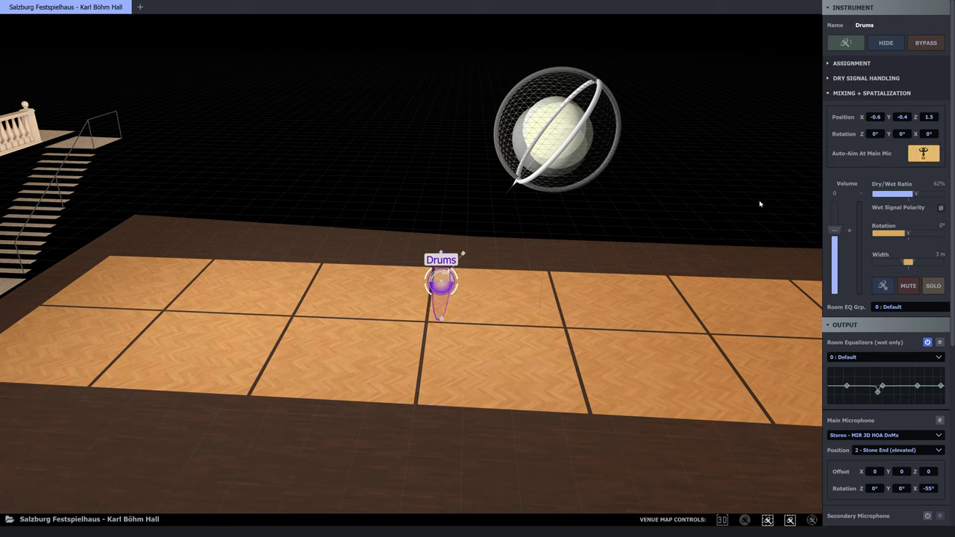
{"action": "left_click_drag", "start_coordinate": [443, 282], "coordinate": [425, 271]}
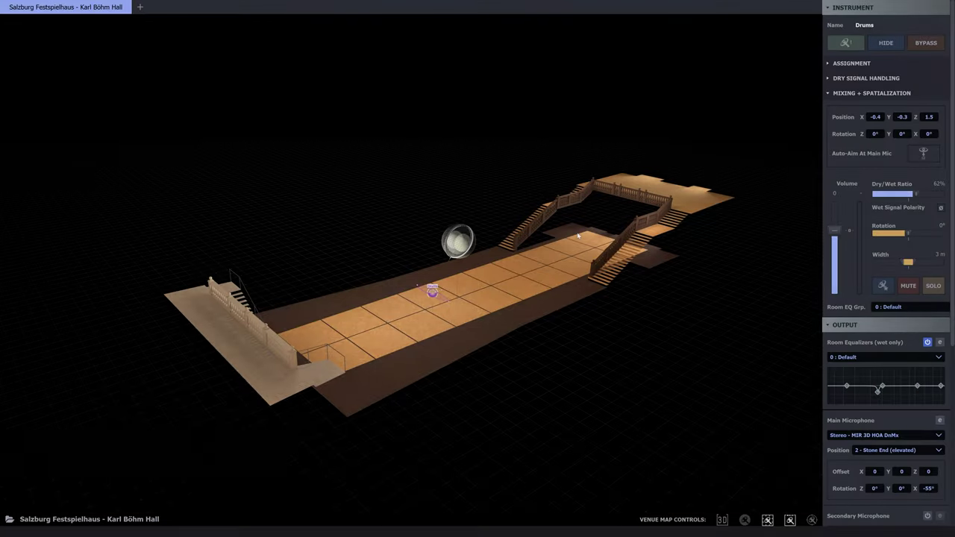
Set the main microphone position to 4 - Wooden End (elevated), after first trying 3 - Wooden End.
{"action": "scroll", "coordinate": [578, 236], "scroll_direction": "up", "scroll_amount": 5}
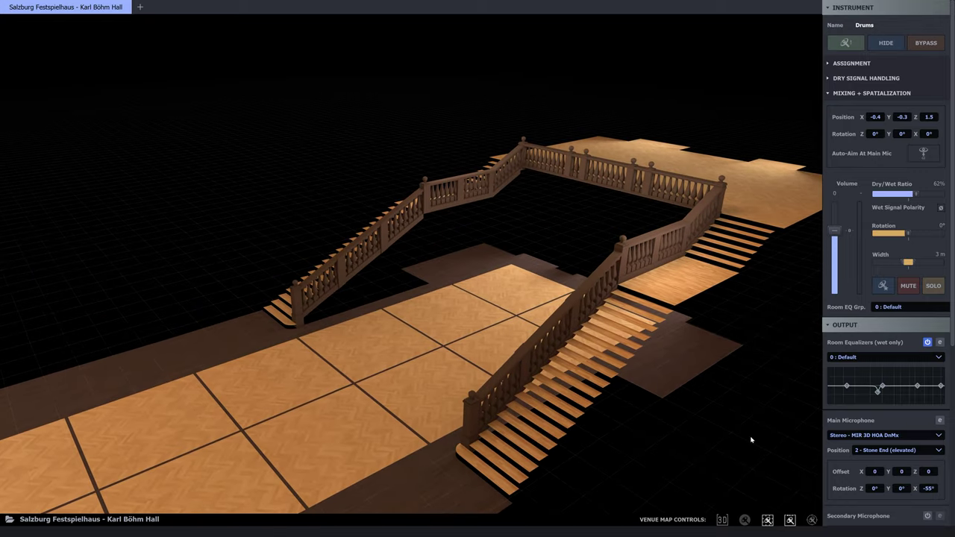
{"action": "left_click", "coordinate": [895, 450]}
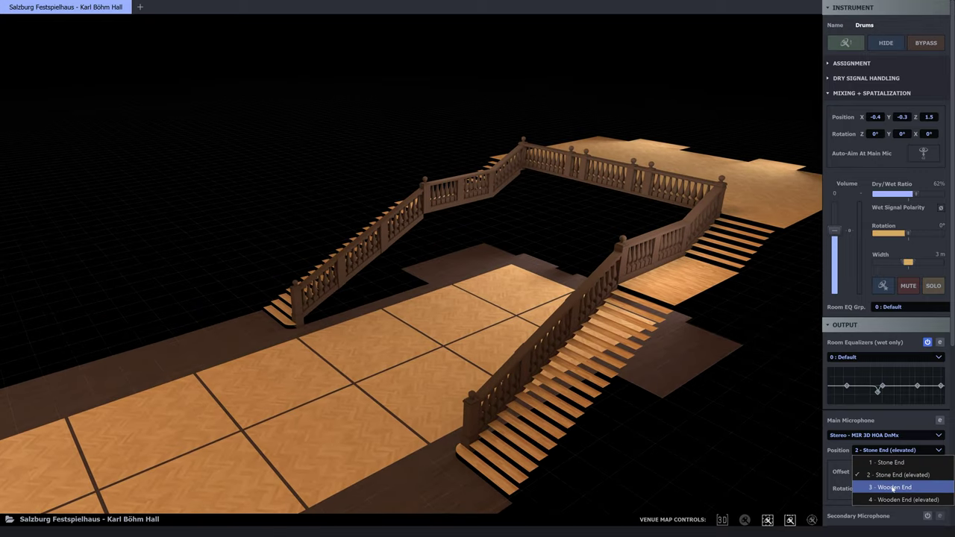
{"action": "left_click", "coordinate": [894, 487]}
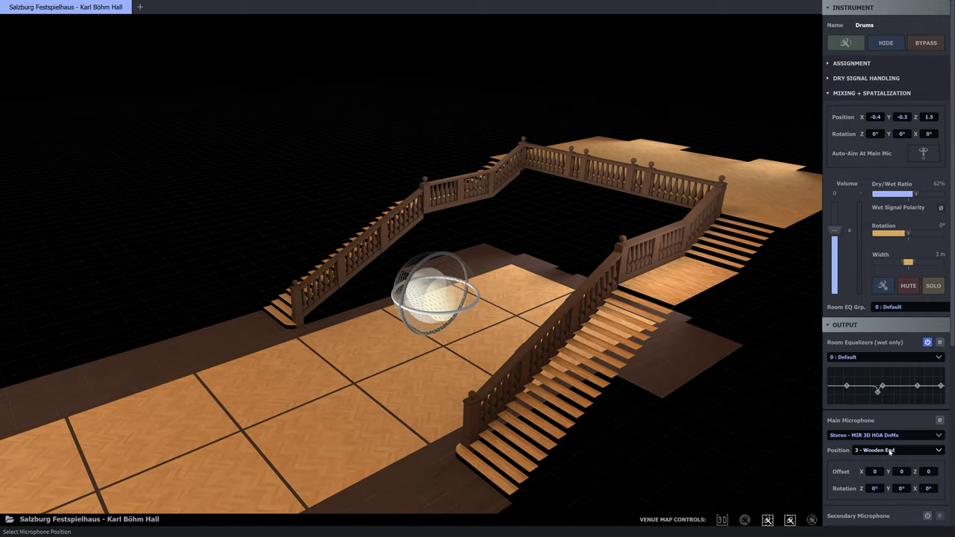
{"action": "left_click", "coordinate": [889, 451]}
{"action": "left_click", "coordinate": [889, 501]}
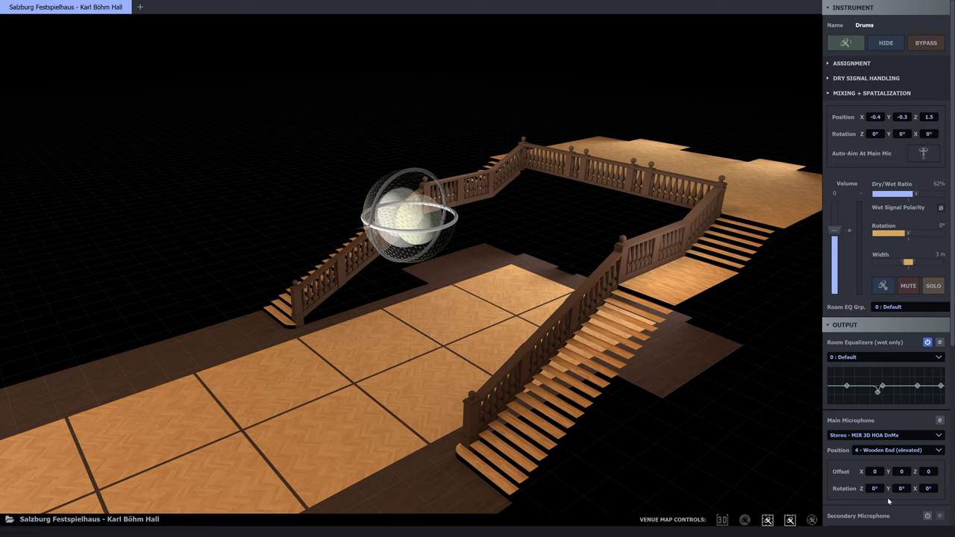